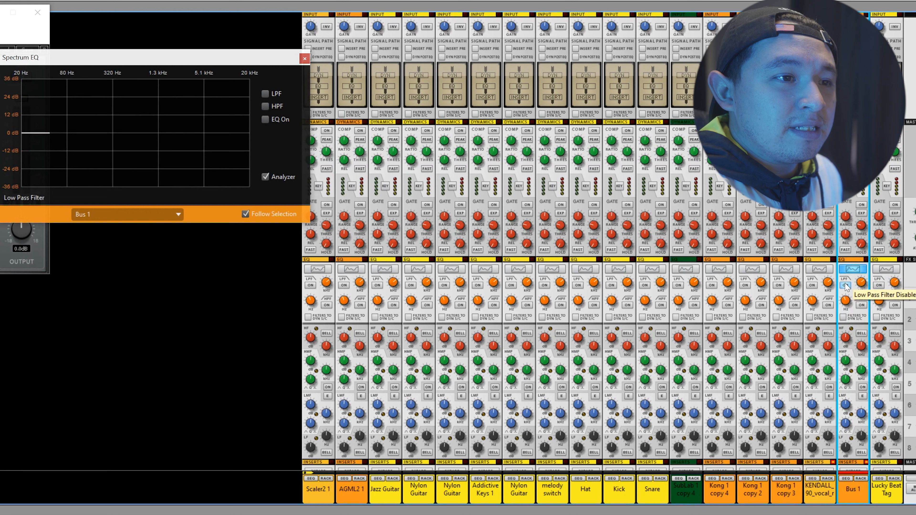
Step: Enable both filters on the Bus 1 channel, setting the high pass to 42.4 Hz and the low pass to 13.23 kHz
click(862, 305)
mouse_move(846, 305)
mouse_down()
mouse_move(848, 316)
mouse_move(845, 309)
mouse_up()
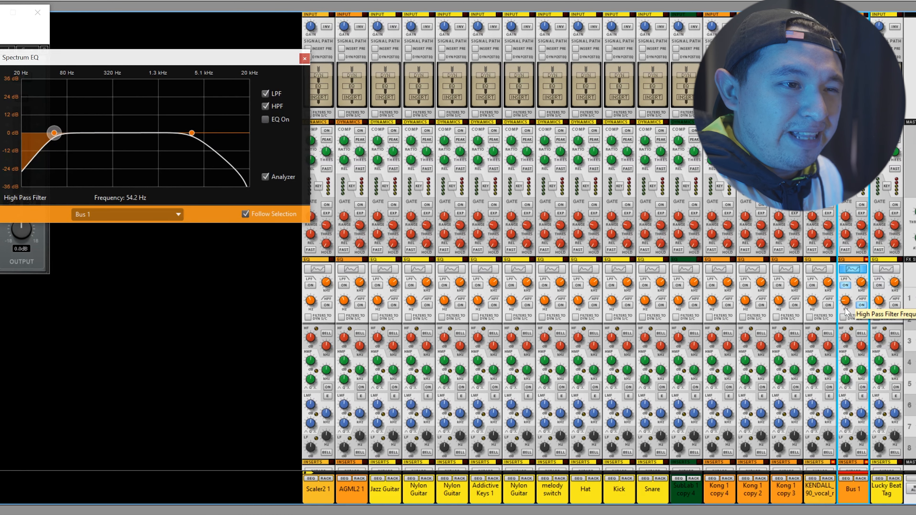
drag(846, 310, 849, 315)
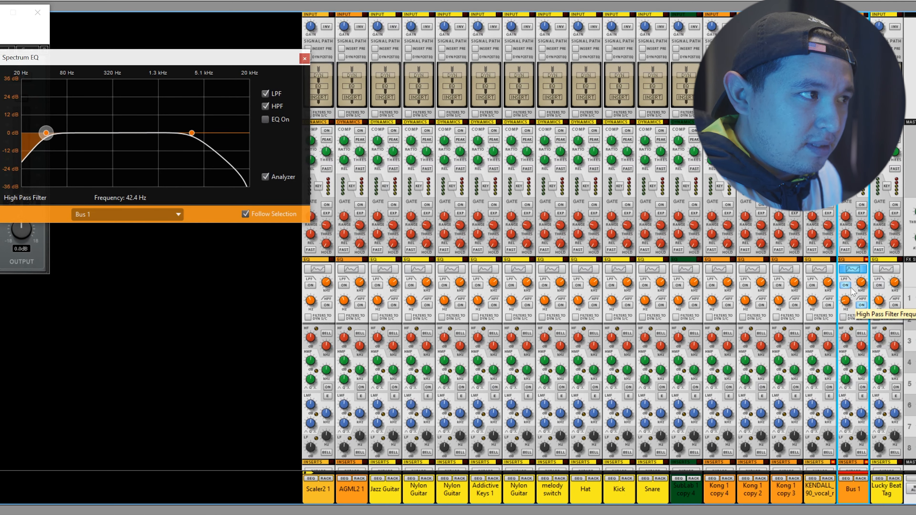
drag(861, 288, 865, 281)
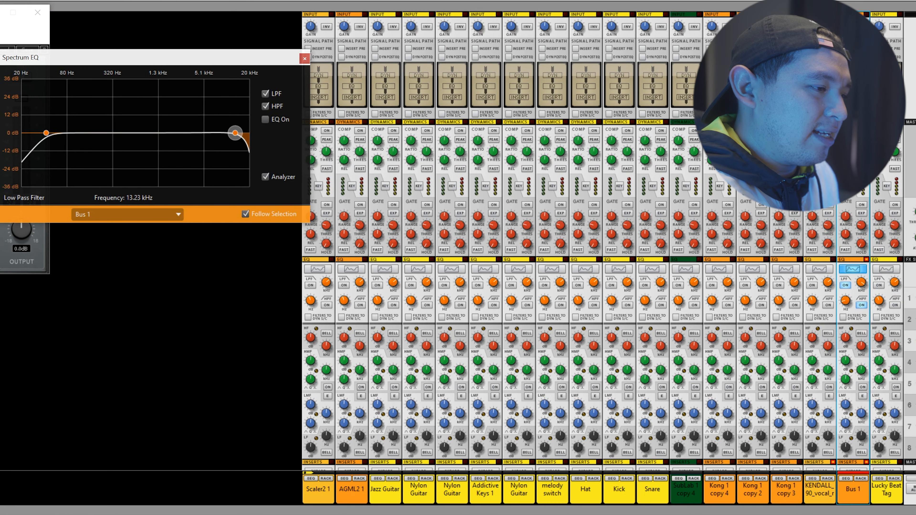
Step: Play the song and compare Bus 1 with the low pass and high pass filters switched off and on
key(space)
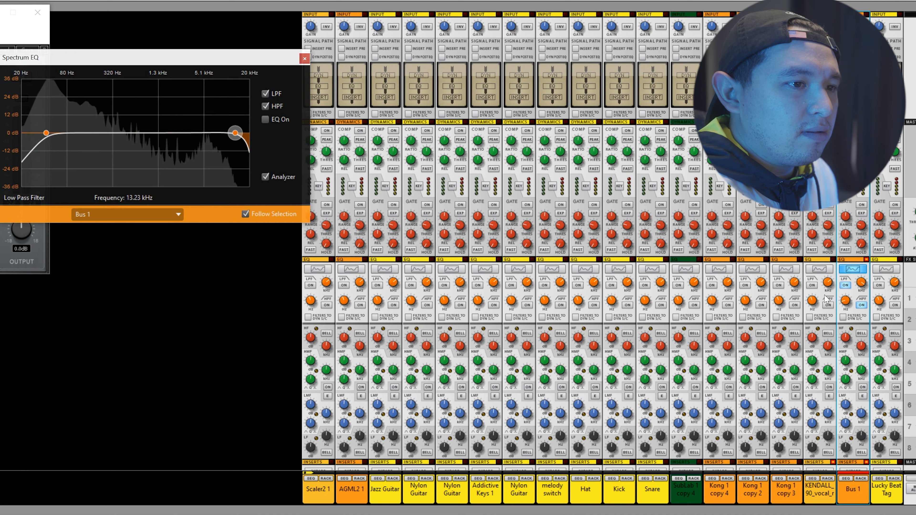
click(846, 285)
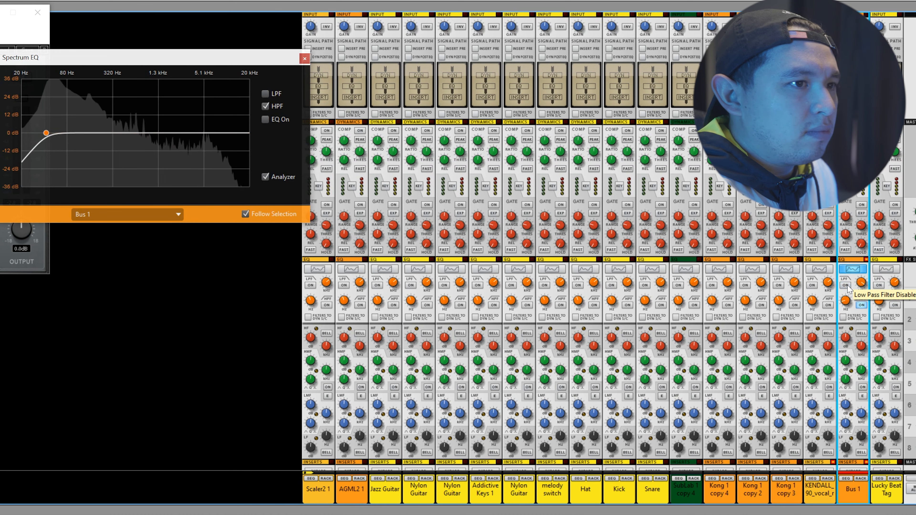
click(847, 285)
click(861, 305)
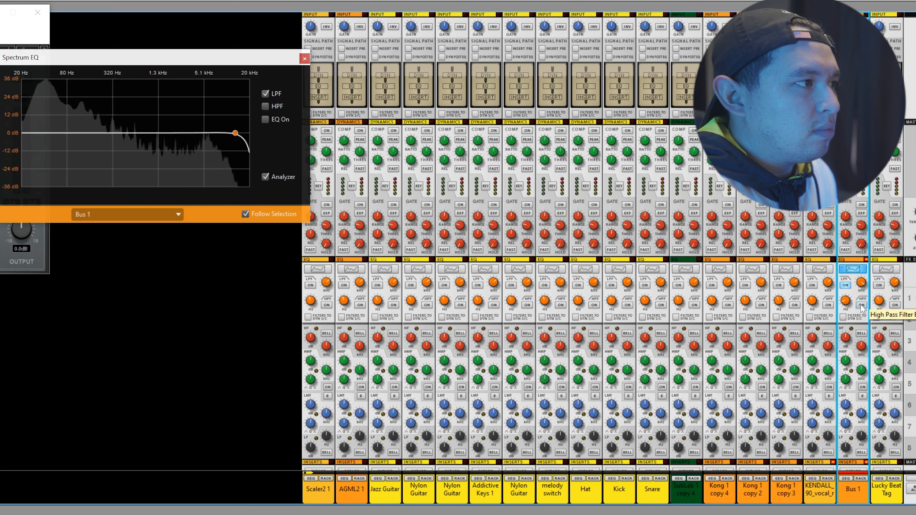
click(861, 305)
click(862, 305)
click(862, 305)
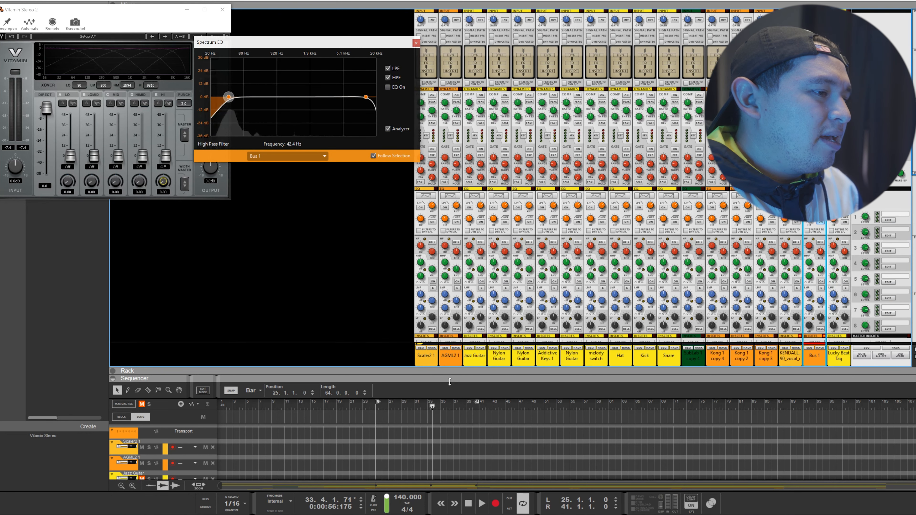
Step: Bring the full sequencer into view and close the Spectrum EQ and Vitamin Stereo windows
drag(456, 318, 386, 12)
click(416, 43)
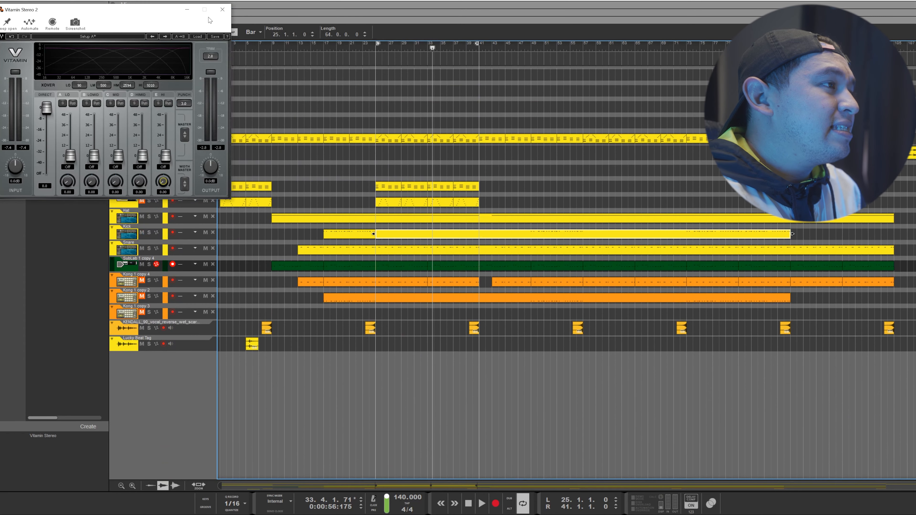
click(222, 10)
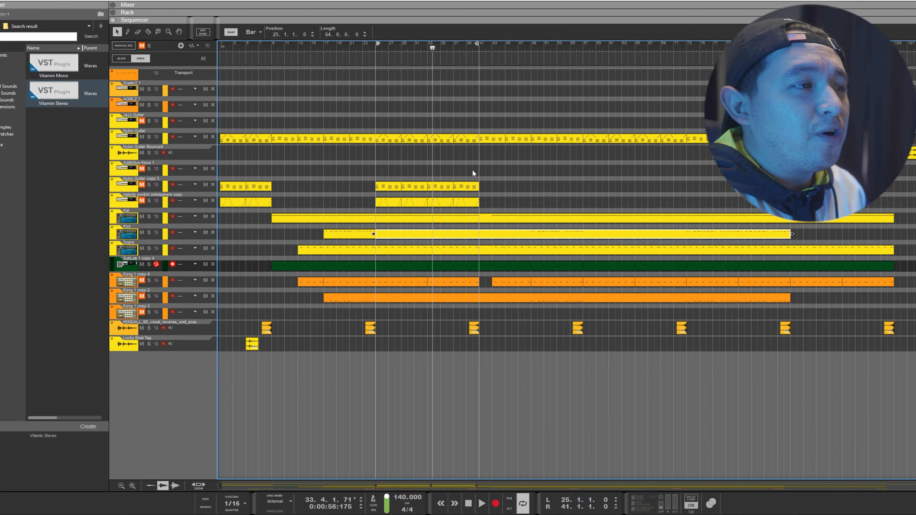
Step: Set the loop range from bar 1 to bar 110 so it spans the whole arrangement
click(372, 51)
drag(379, 44, 194, 73)
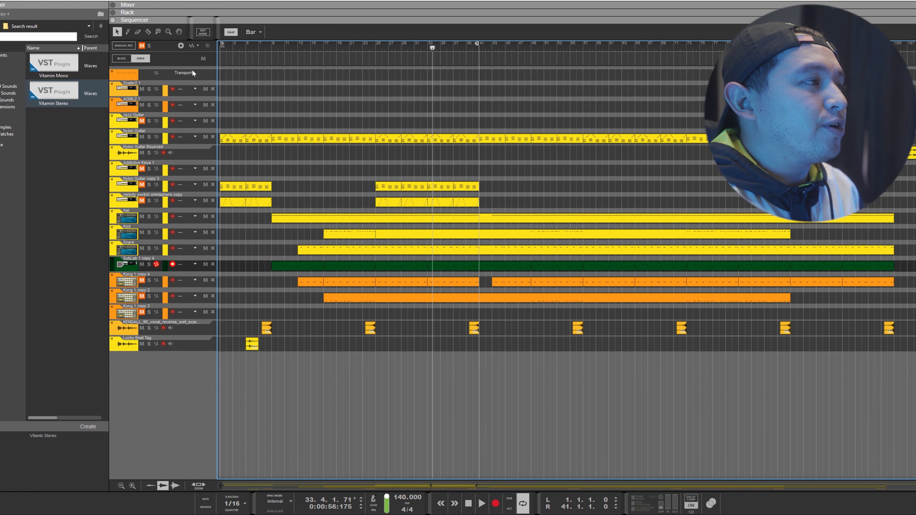
drag(477, 45, 894, 45)
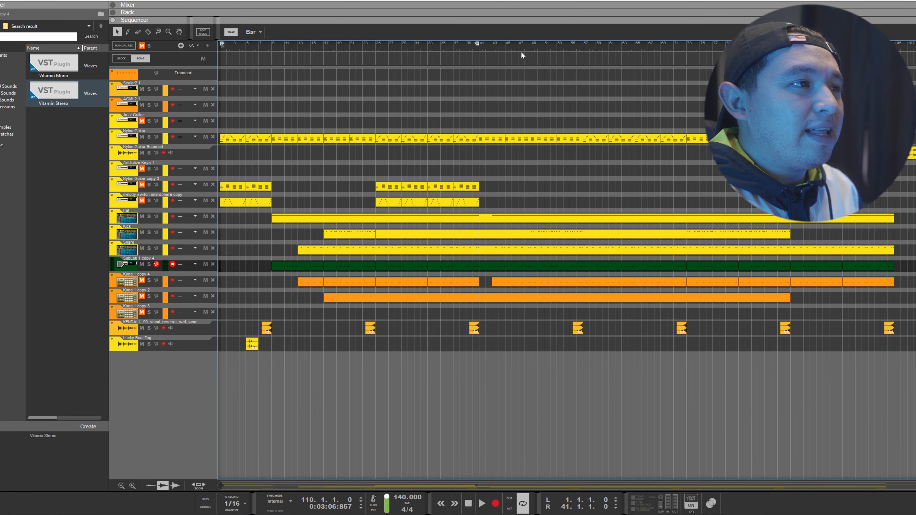
drag(479, 47, 914, 45)
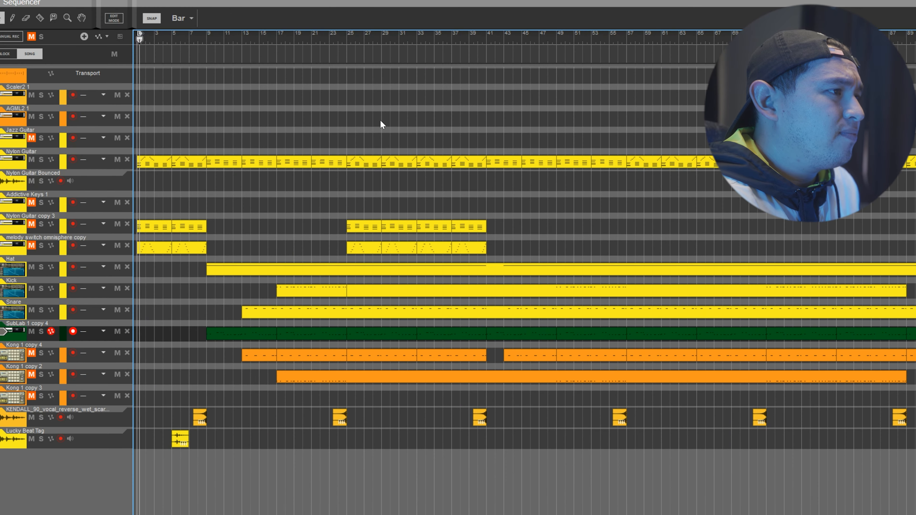
Step: Check the mix in mono by switching Mono on and off on the Stereo Flip & Mono combinator during playback
drag(334, 9, 327, 337)
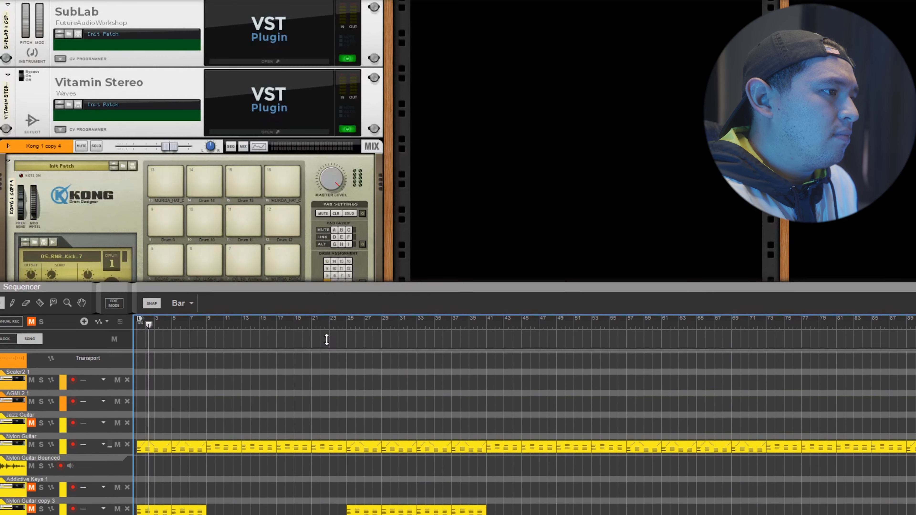
scroll(403, 200, down, 10)
scroll(310, 215, down, 5)
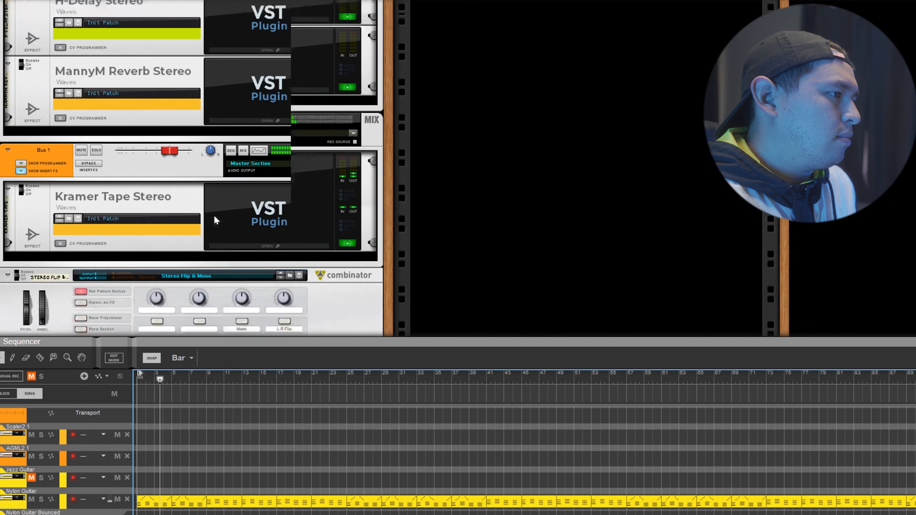
click(258, 209)
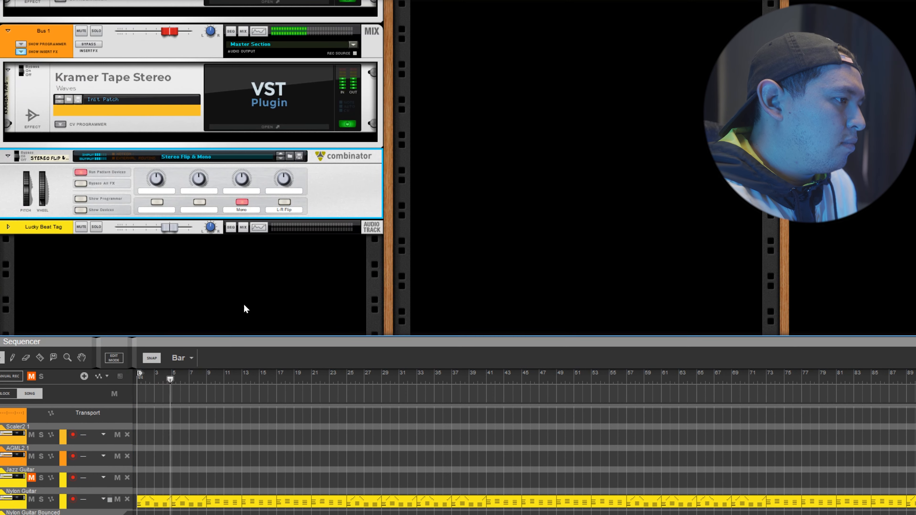
drag(247, 342, 276, 4)
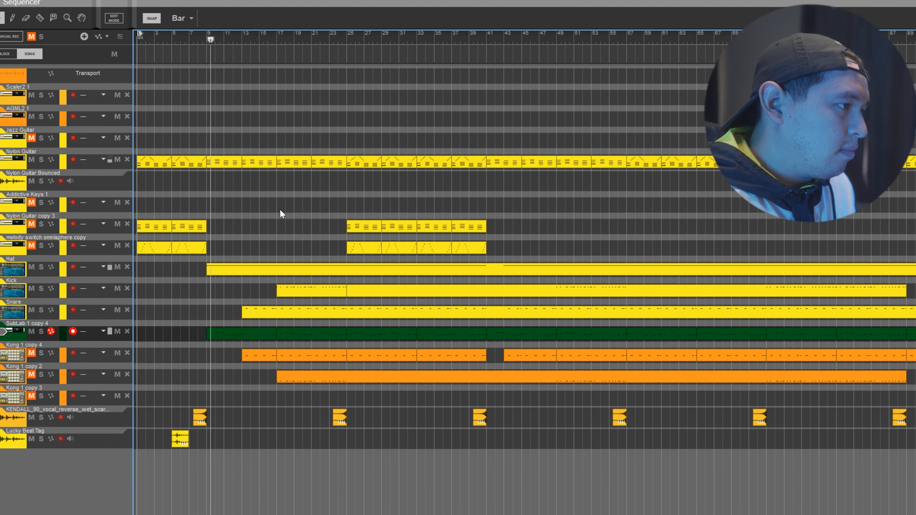
drag(250, 3, 242, 254)
click(242, 211)
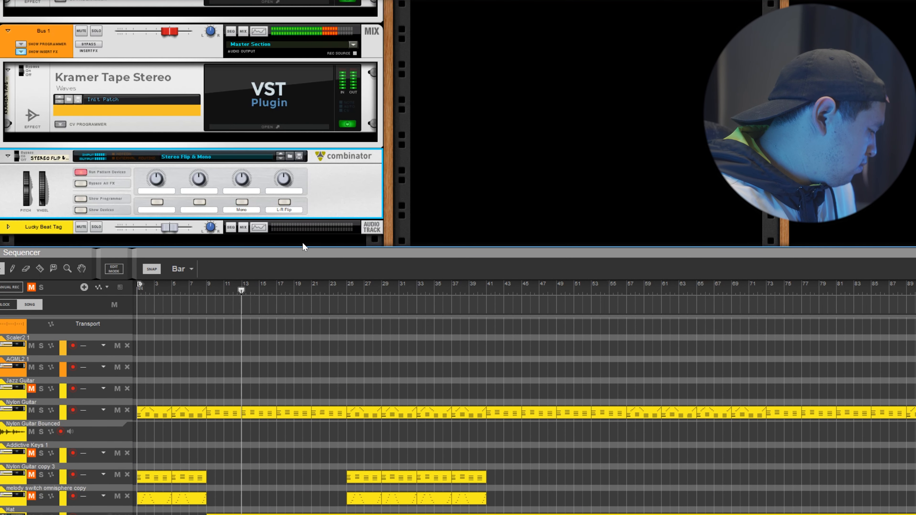
Step: Compare Bus 1 with and without the Kramer Tape Stereo effect
click(22, 72)
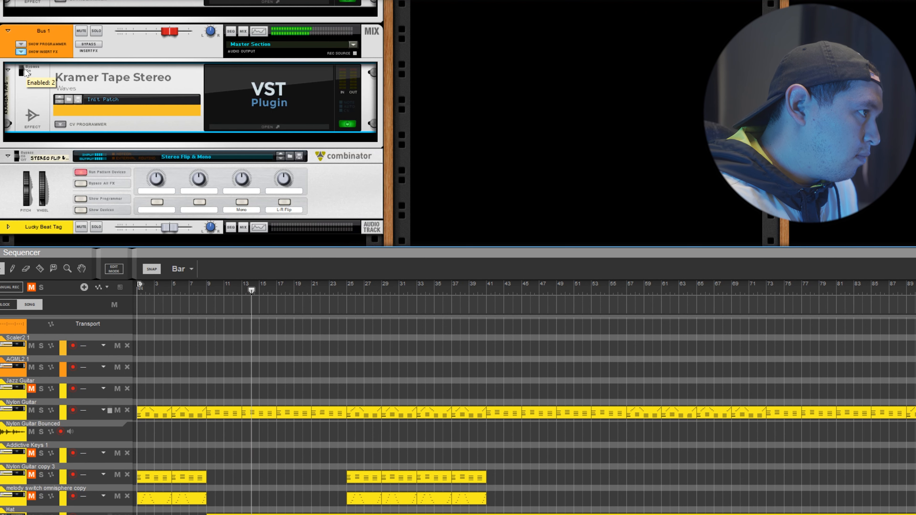
click(23, 71)
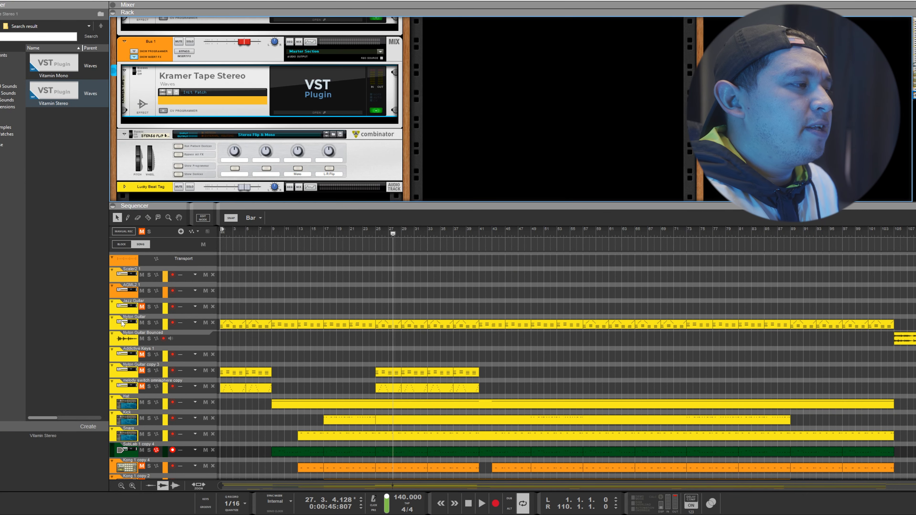
Step: Search the browser for "l1" and add L1+ Ultramaximizer Stereo directly after Vitamin Stereo on the SubLab 1 copy 4 track
click(13, 414)
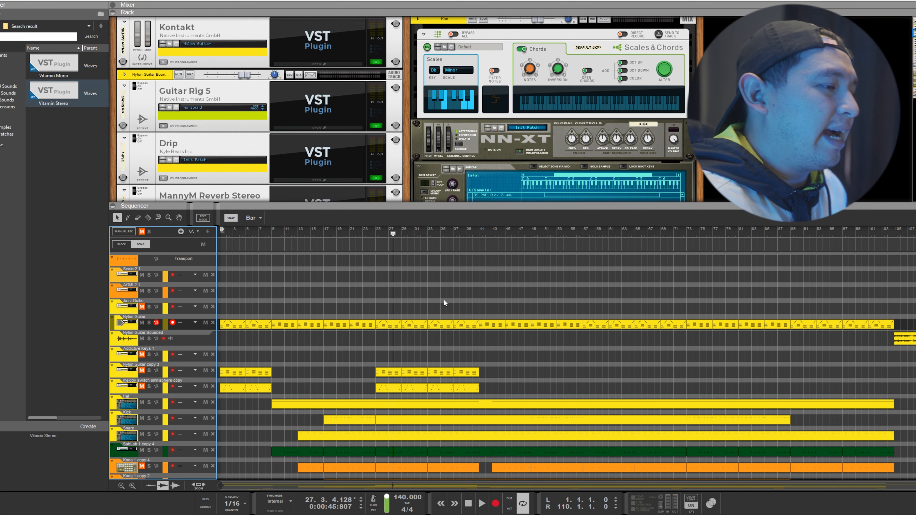
click(136, 451)
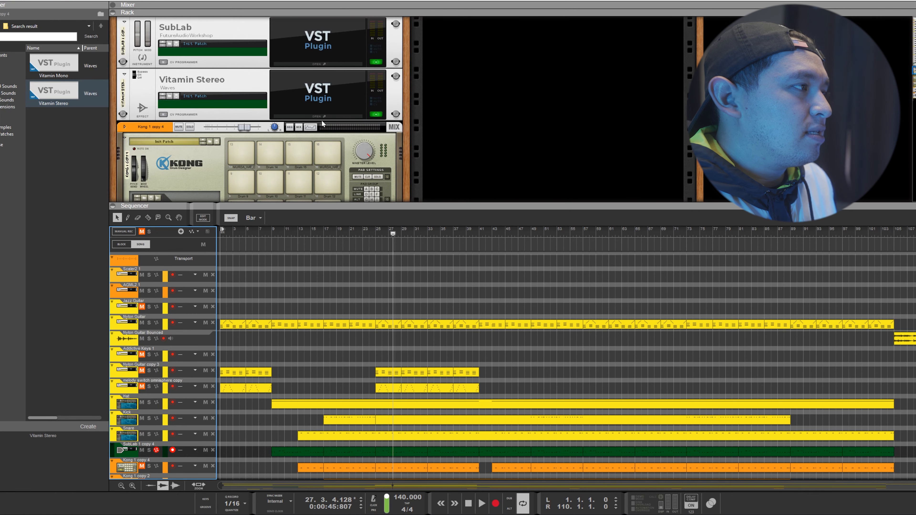
click(1, 37)
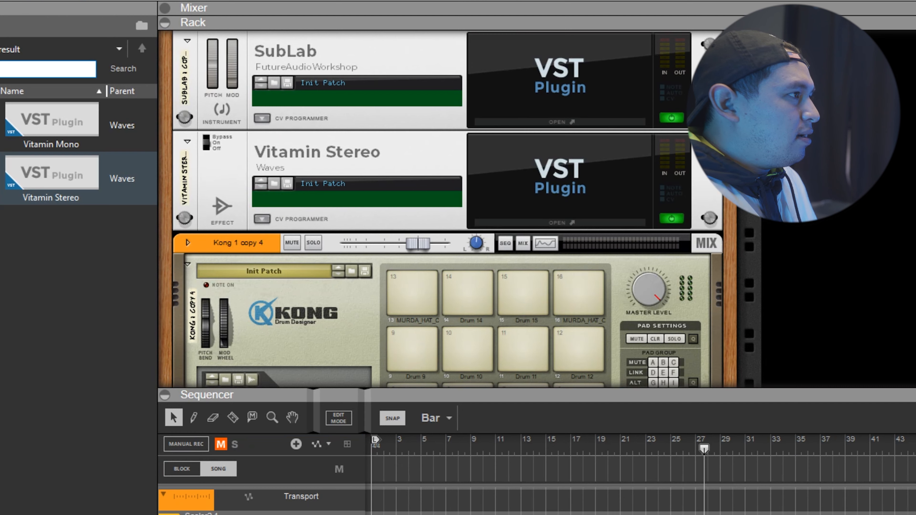
key(Return)
drag(71, 123, 172, 110)
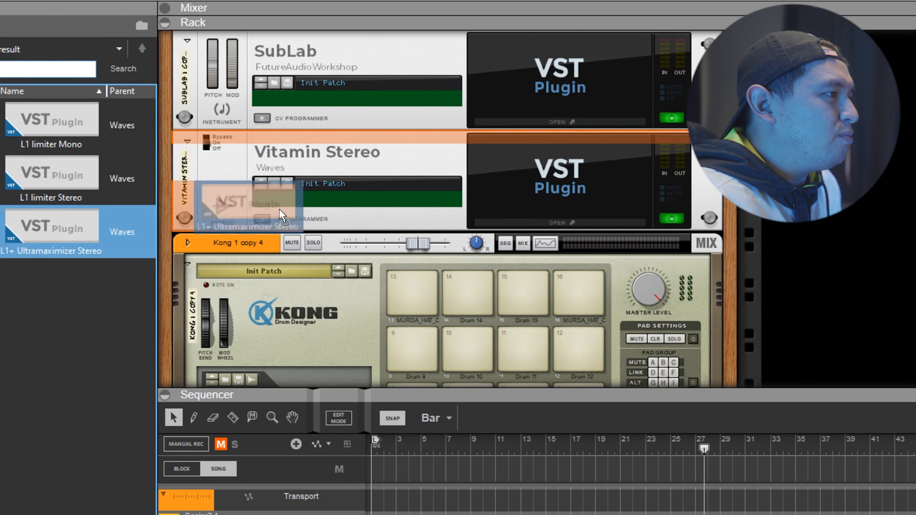
drag(281, 216, 360, 230)
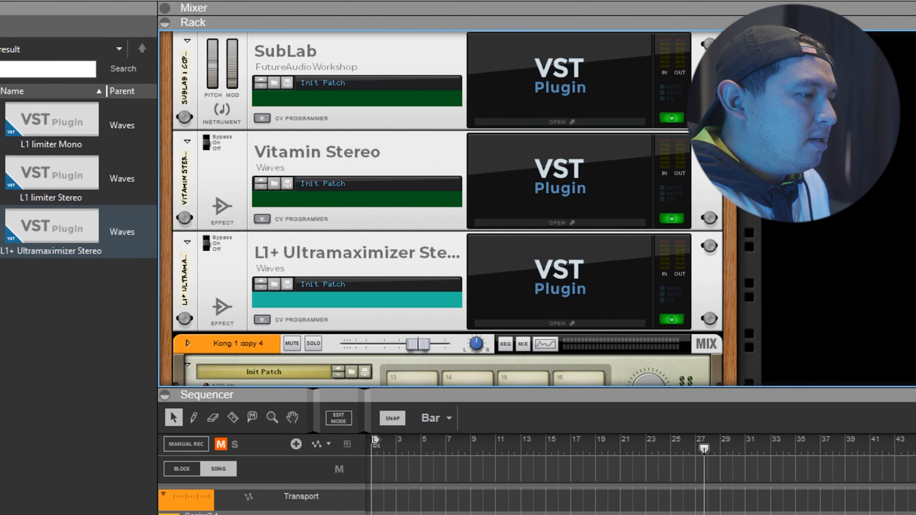
Step: Play from about bar 25, set the SubLab's L1+ Ultramaximizer out ceiling to -1.0, and close the plugin window
drag(706, 450, 671, 457)
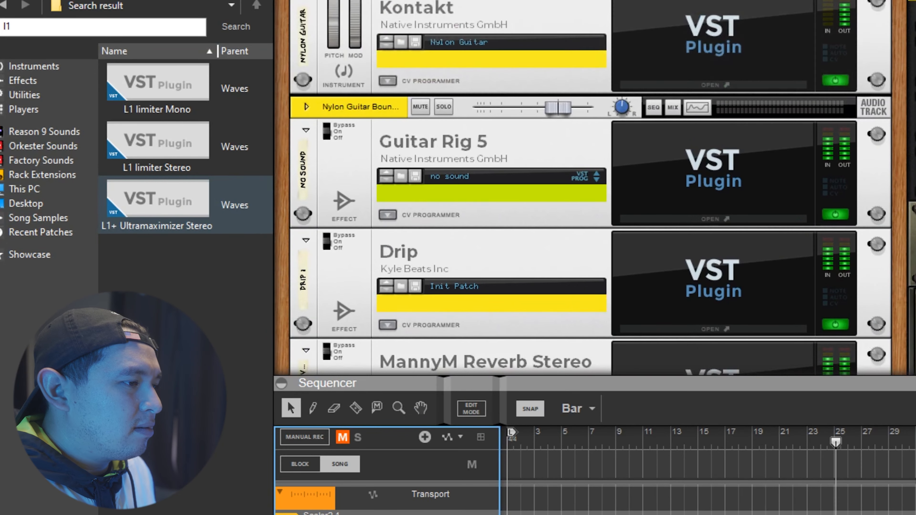
scroll(564, 119, down, 10)
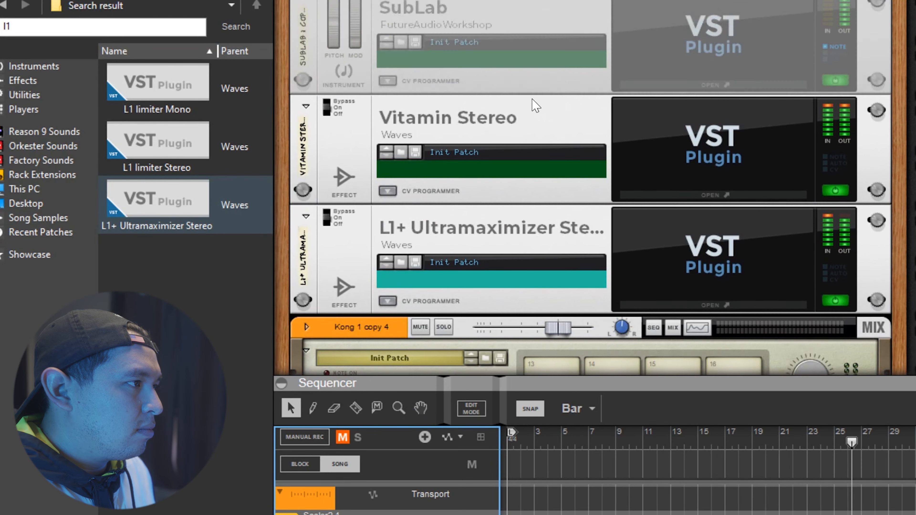
click(742, 247)
mouse_move(312, 87)
mouse_down()
mouse_move(311, 99)
mouse_move(306, 92)
mouse_up()
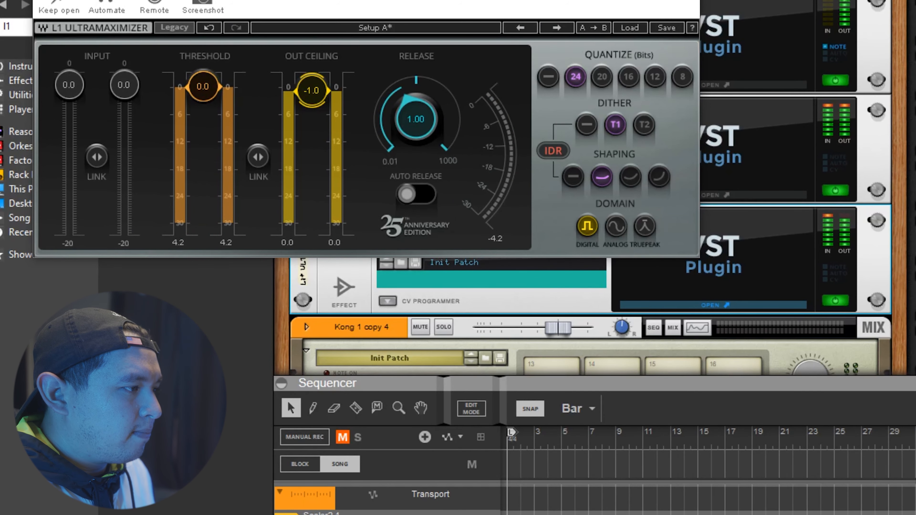
key(alt+F4)
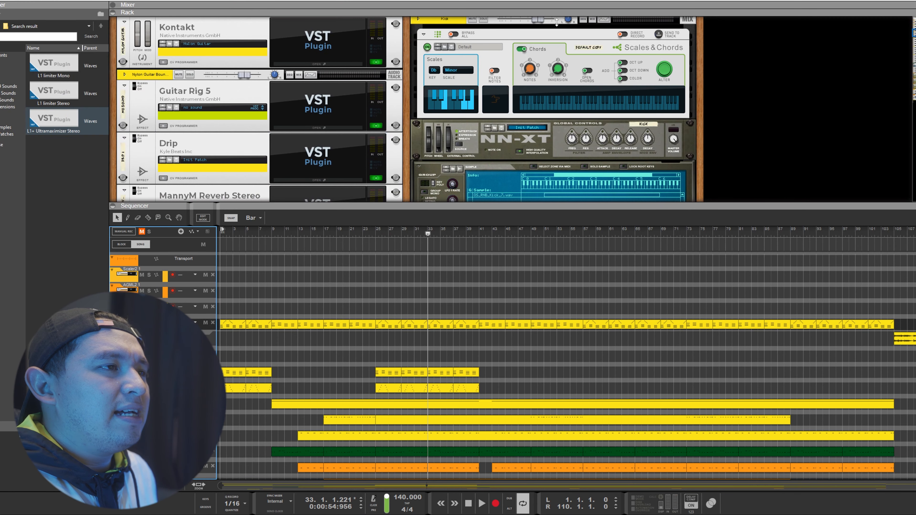
Step: Reveal the mixer and set the loop from bar 25 to bar 41 with the song position at bar 25
drag(557, 22, 557, 155)
drag(219, 229, 390, 288)
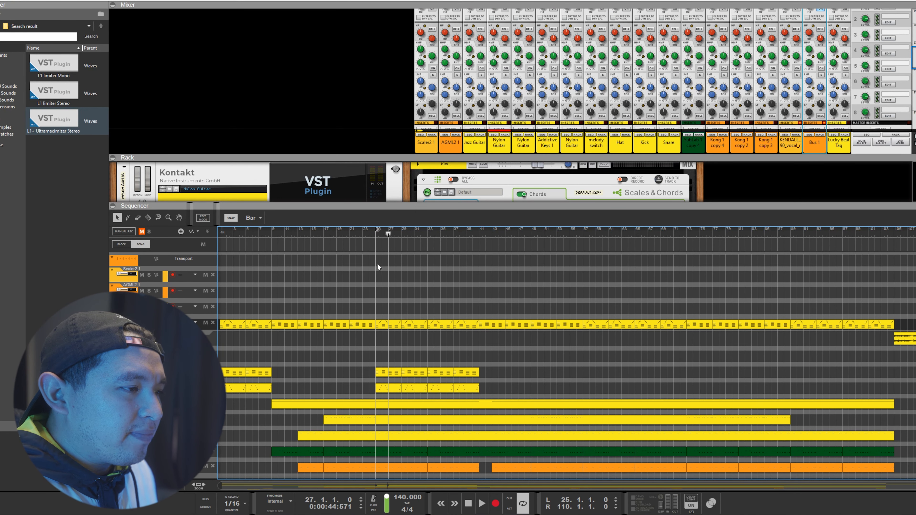
drag(478, 314, 476, 319)
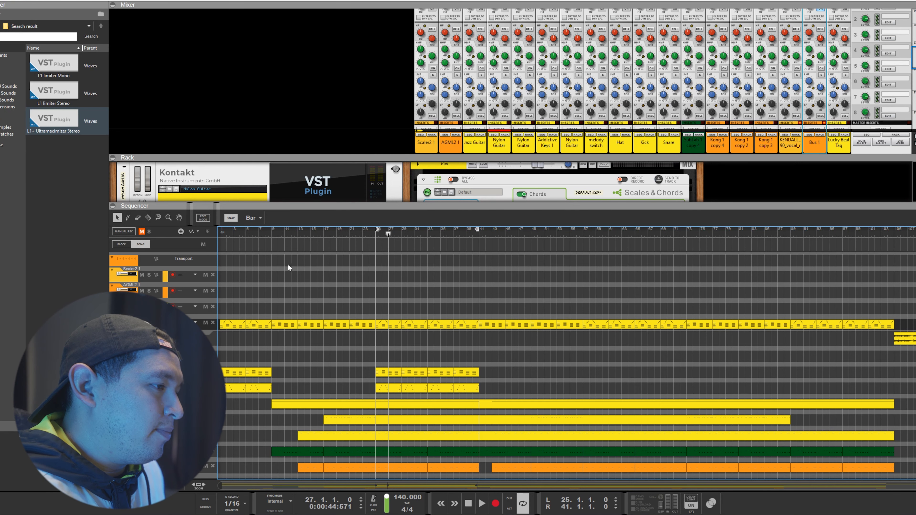
drag(389, 233, 377, 235)
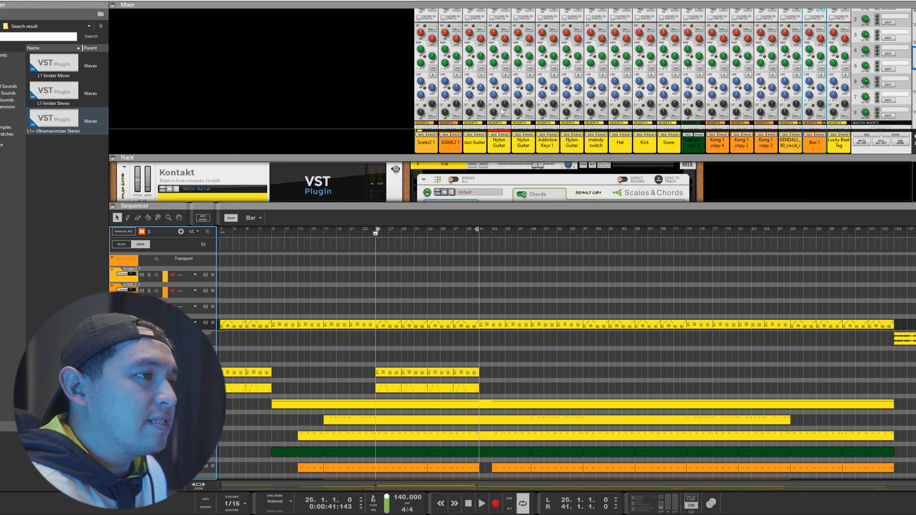
Step: Sweep the first Nylon Guitar channel's high mid band at 20 dB to 1.08 kHz, and cut there by 2.54 dB with Q 2.50
scroll(500, 106, up, 2)
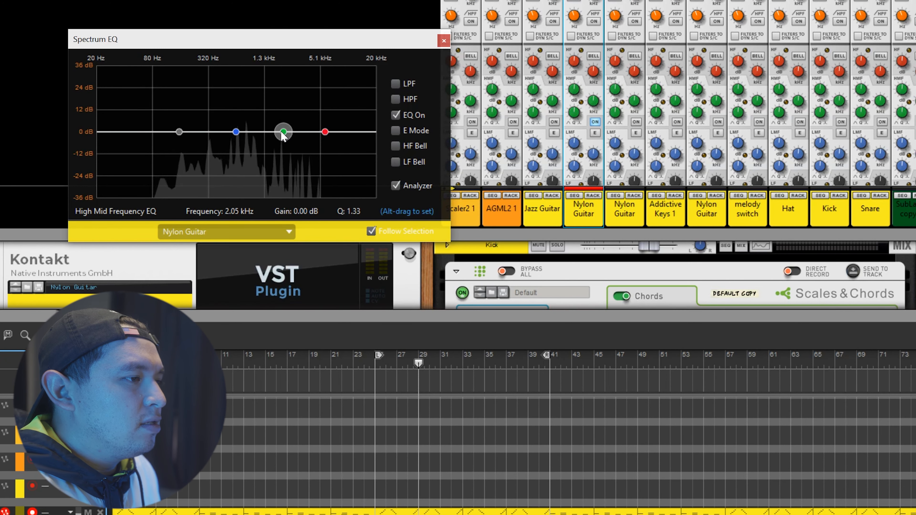
drag(282, 135, 302, 83)
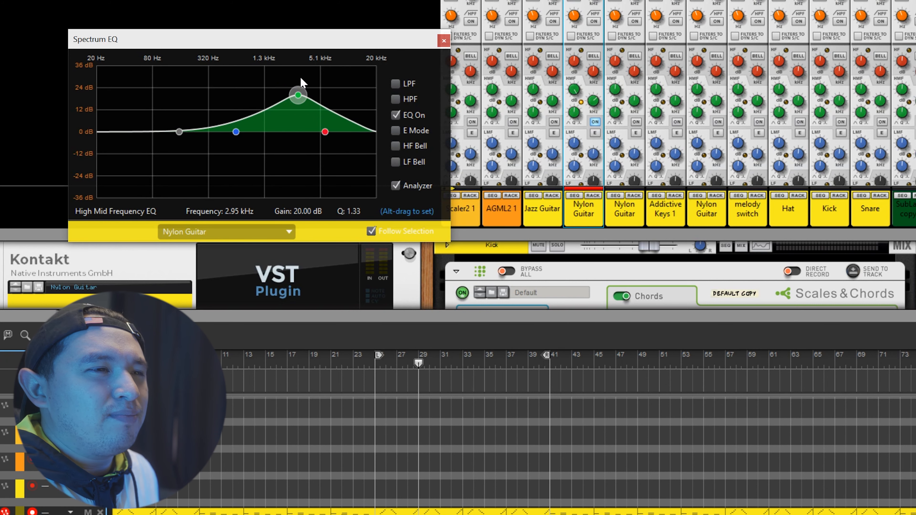
drag(298, 86, 258, 87)
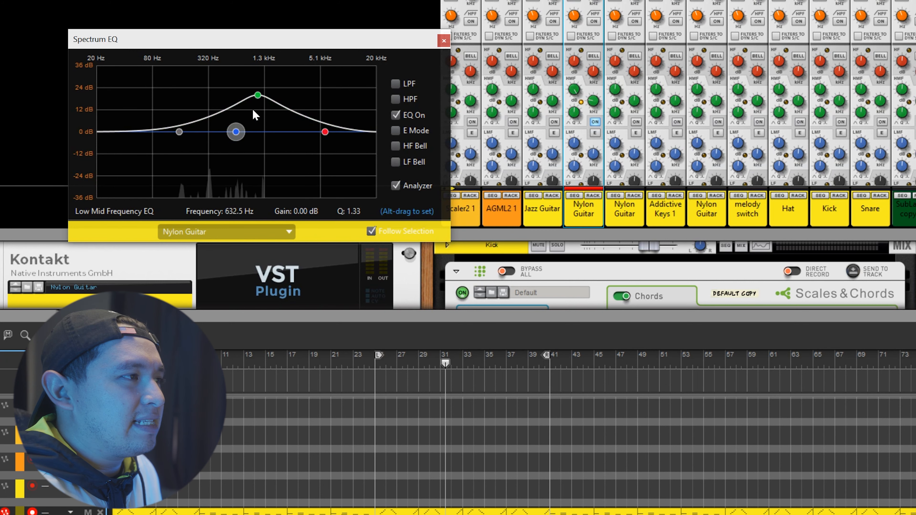
click(259, 97)
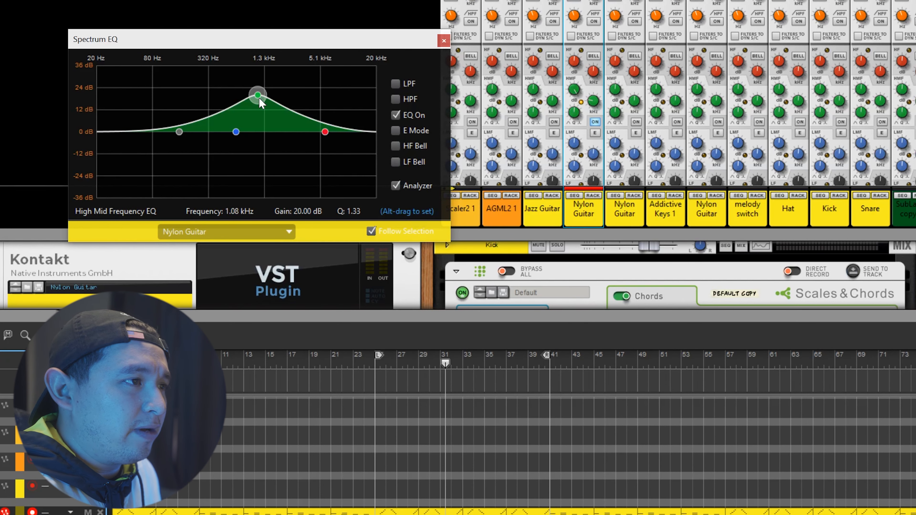
drag(570, 116, 564, 90)
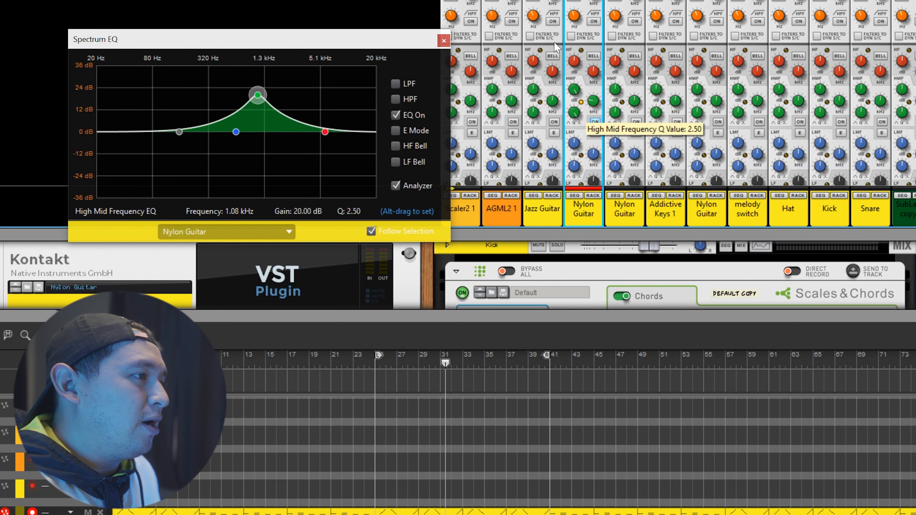
drag(575, 87, 580, 120)
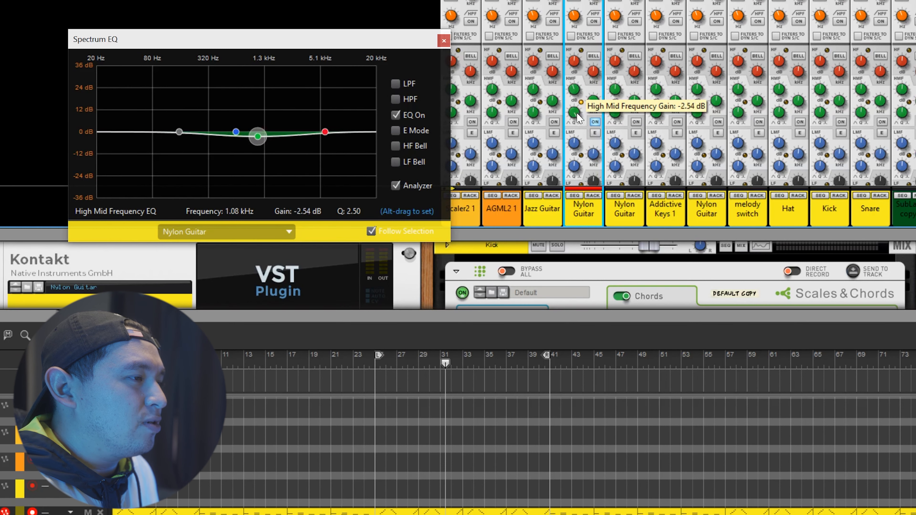
Step: Play the loop from bar 25 to hear the Nylon Guitar's equalization, and close the Spectrum EQ window
drag(449, 364, 379, 385)
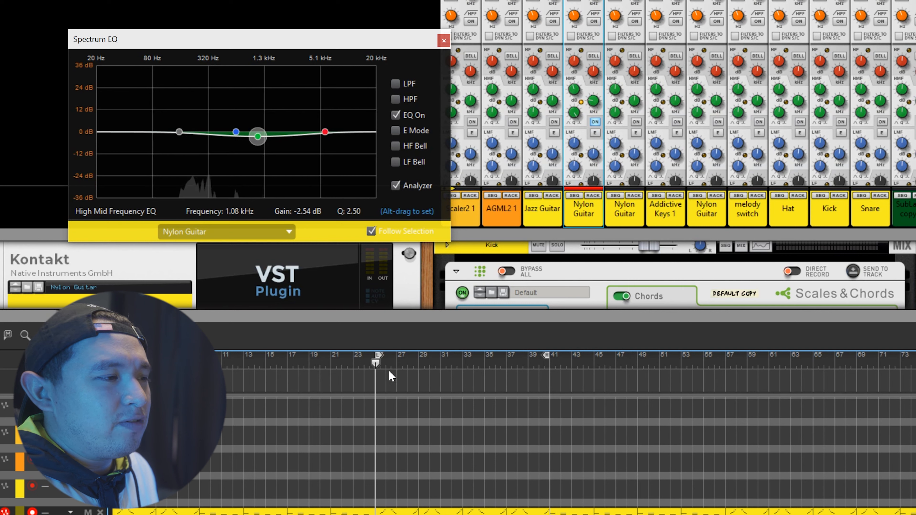
key(space)
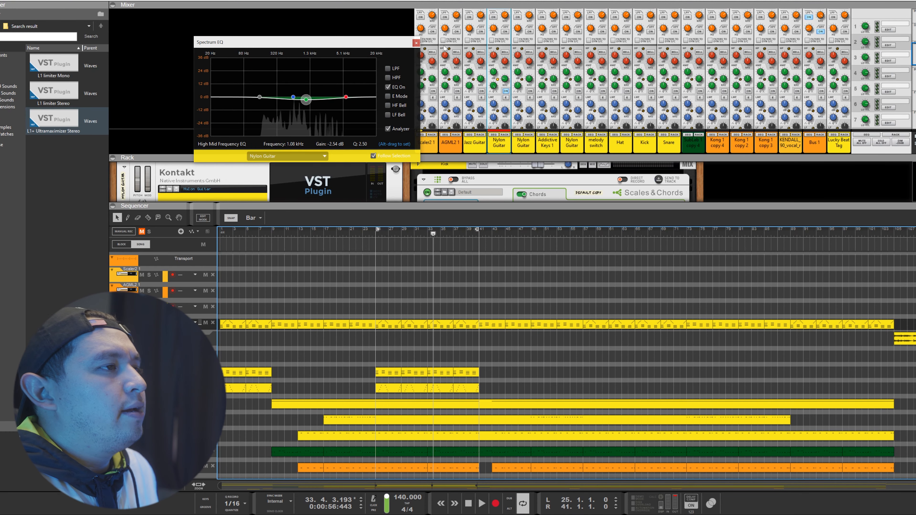
click(444, 40)
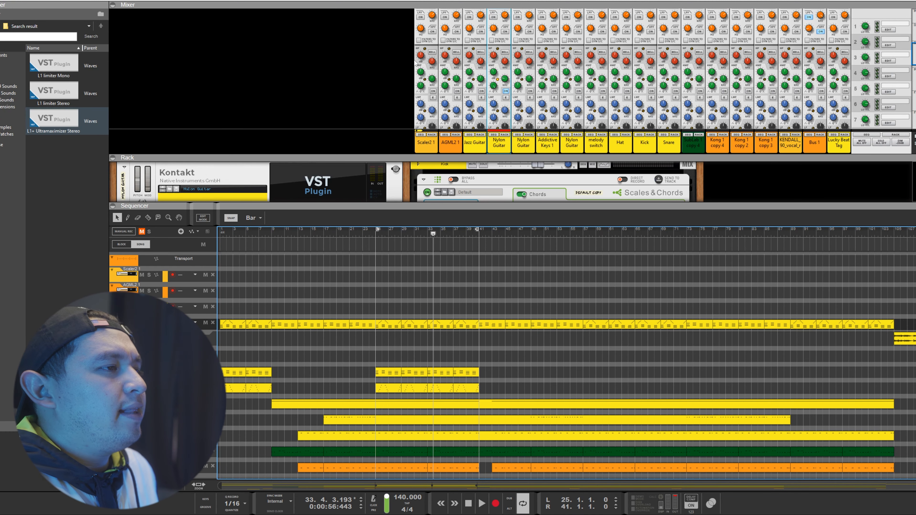
Step: Enlarge the rack over the mixer and sequencer, and bring Bus 1's insert effects into view
drag(389, 155, 389, 13)
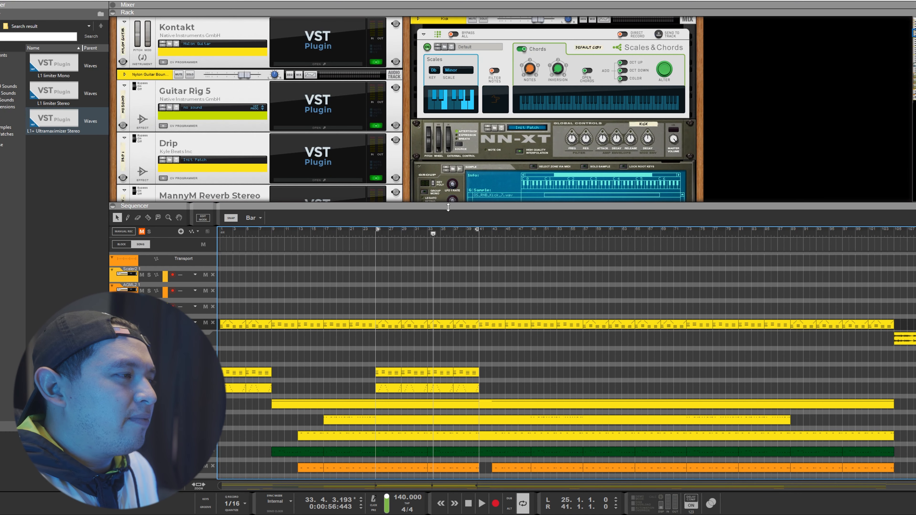
drag(448, 208, 448, 317)
scroll(748, 289, down, 10)
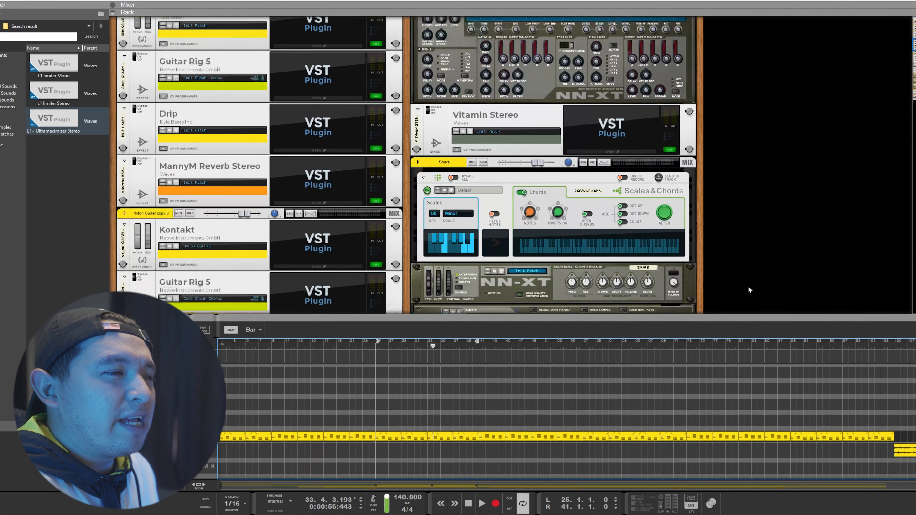
scroll(762, 283, down, 10)
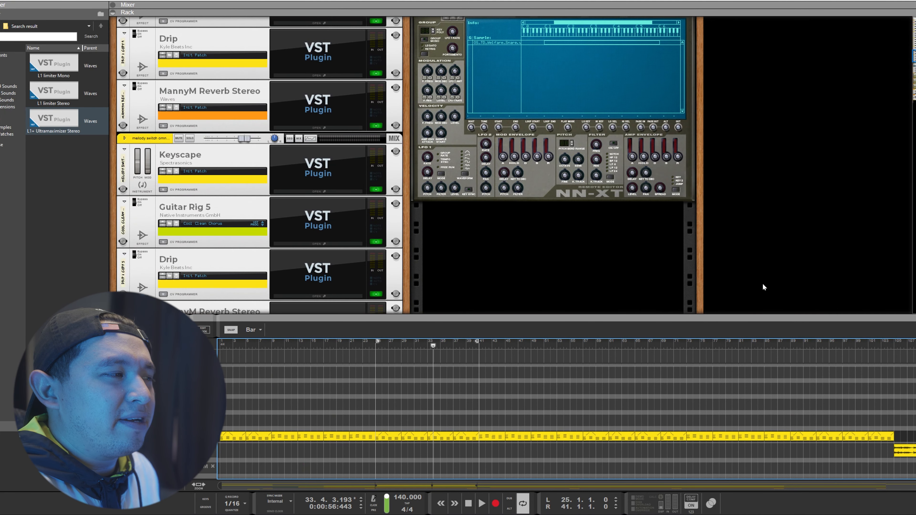
scroll(762, 284, down, 8)
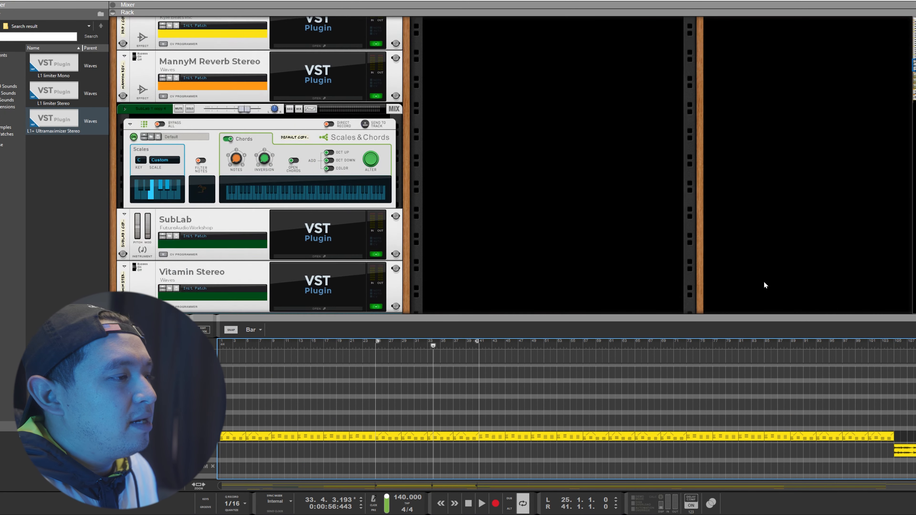
scroll(764, 285, down, 8)
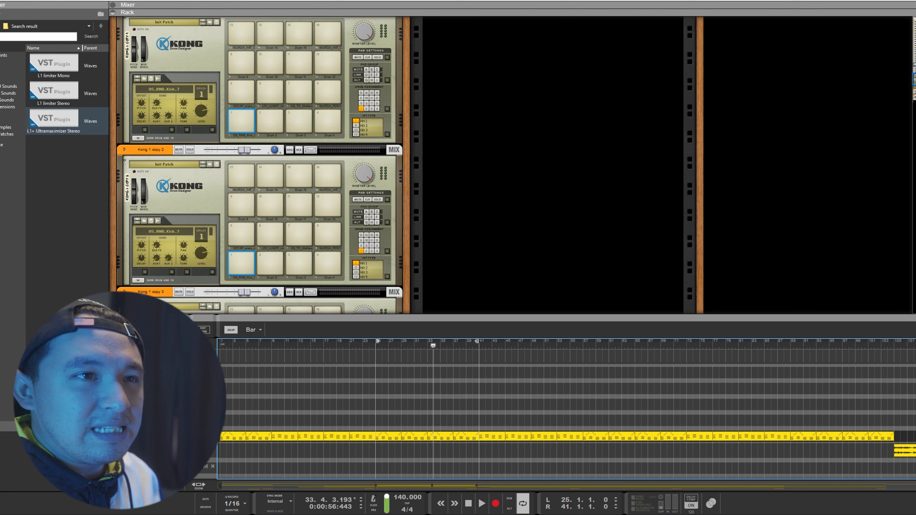
scroll(401, 166, down, 10)
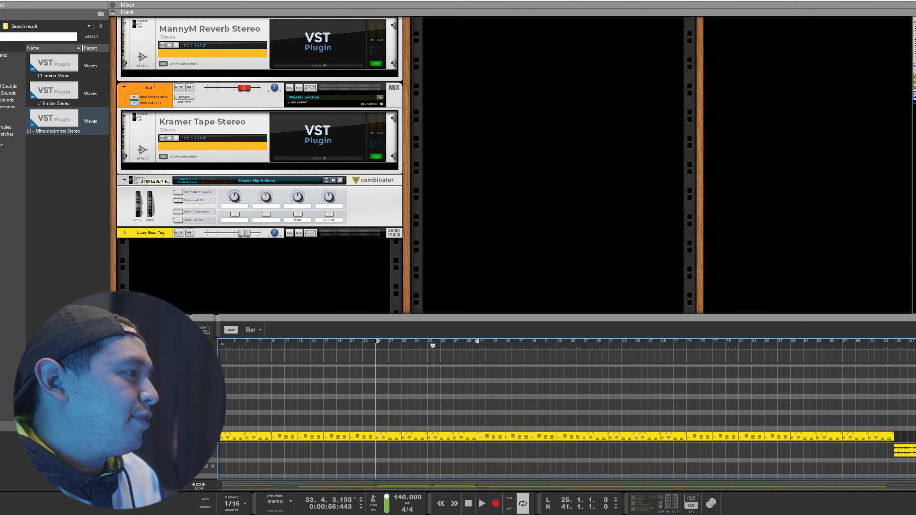
Step: List the effects in the browser and turn on Mono in Bus 1's Stereo Flip & Mono combinator
click(13, 62)
click(66, 191)
scroll(65, 195, down, 10)
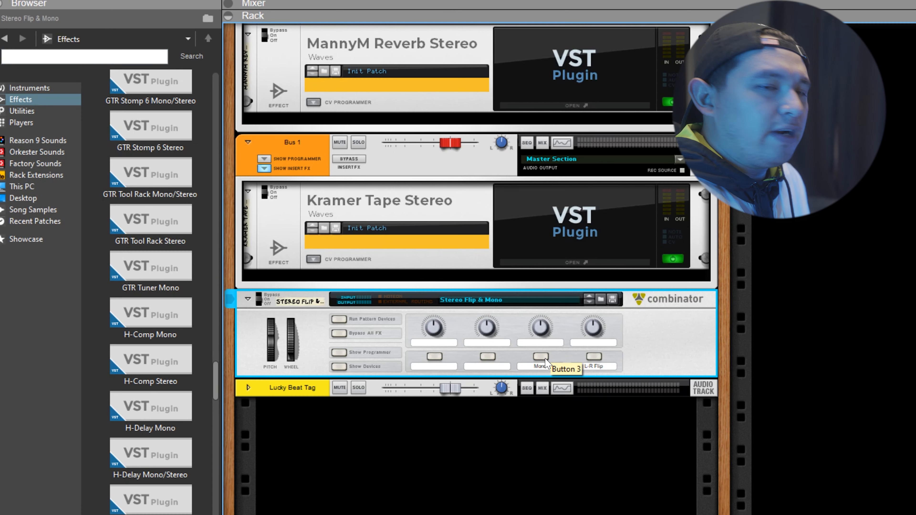
click(544, 360)
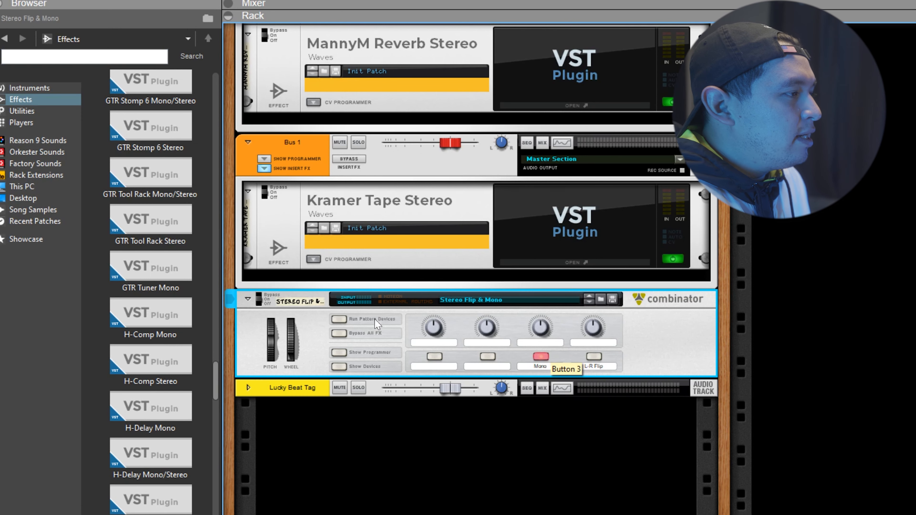
Step: Search the browser for "impusher" and add IMPusher Stereo directly after the Stereo Flip & Mono combinator on Bus 1
click(193, 292)
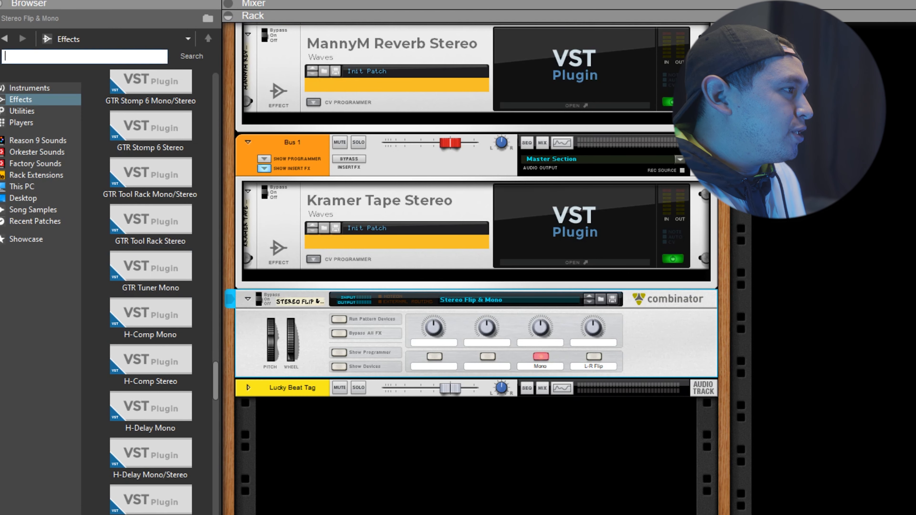
click(138, 56)
text(impusher)
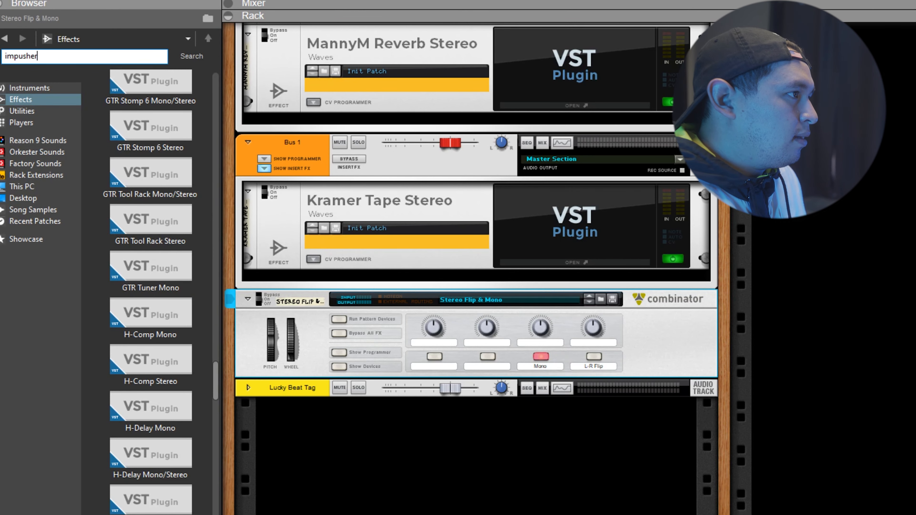
key(Return)
click(141, 164)
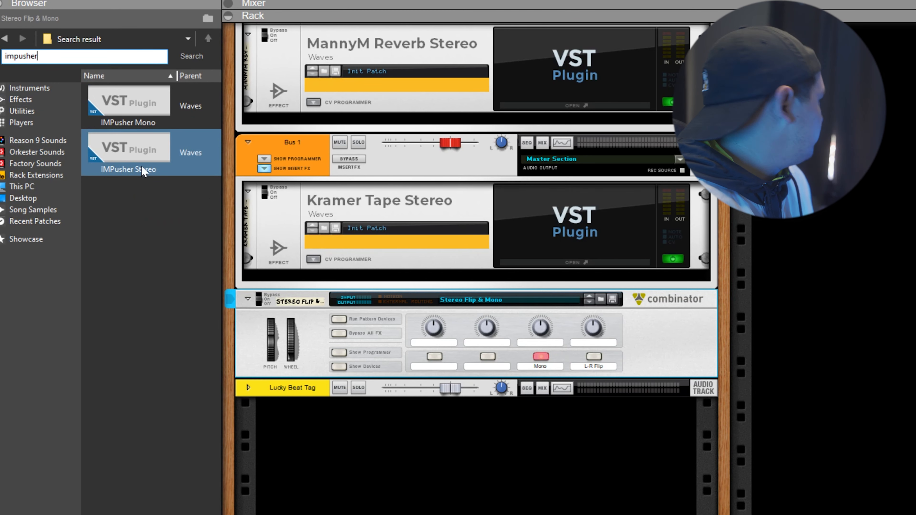
mouse_move(141, 160)
mouse_down()
mouse_move(427, 313)
mouse_move(421, 378)
mouse_up()
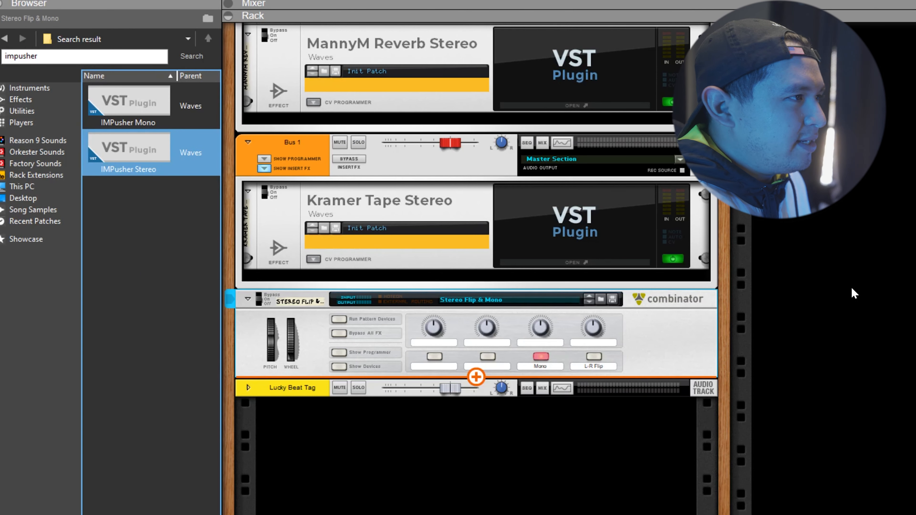
click(831, 368)
Step: Open the IMPusher Stereo controls and move the plugin window clear of the browser's search results
click(592, 459)
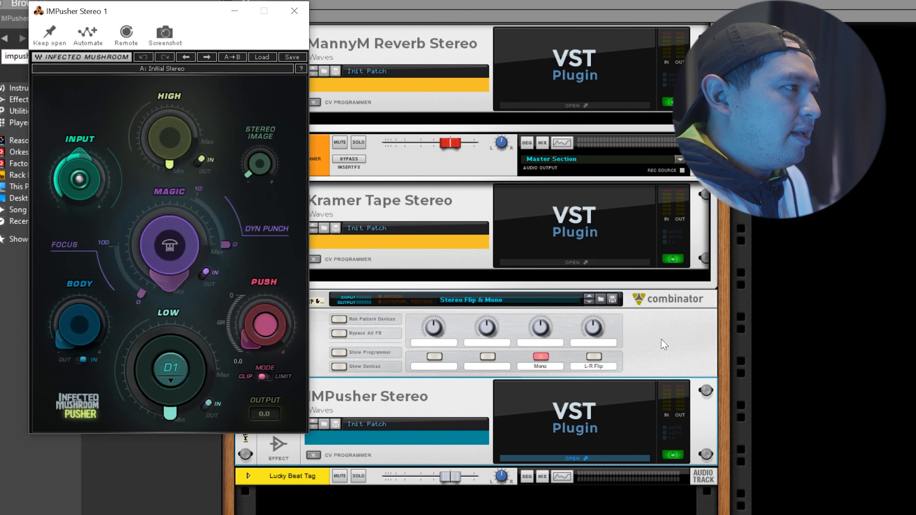
drag(158, 10, 338, 27)
drag(349, 192, 354, 447)
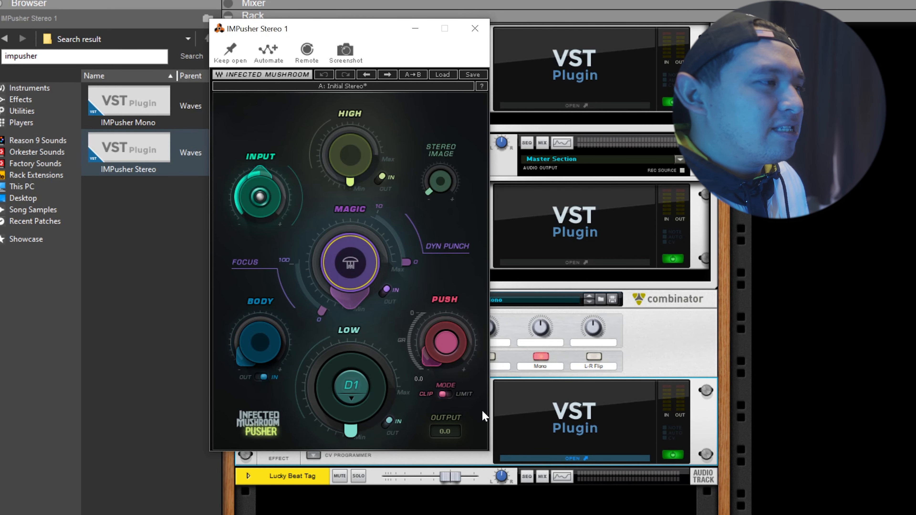
Step: Start playback of the loop and reopen the IMPusher Stereo controls while the beat plays
click(866, 307)
key(space)
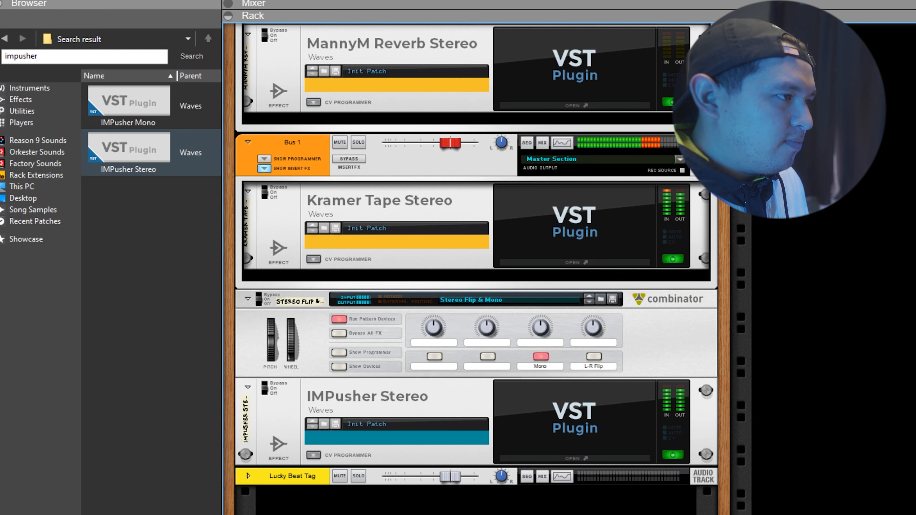
click(577, 458)
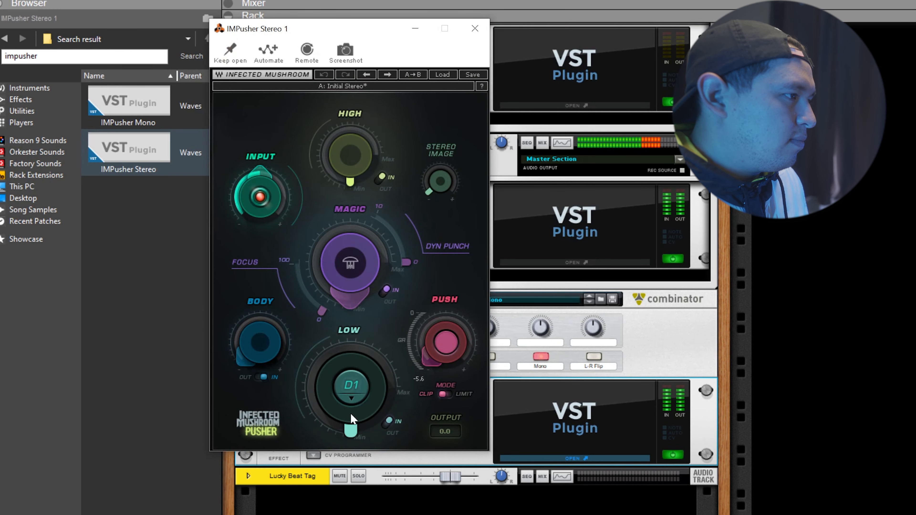